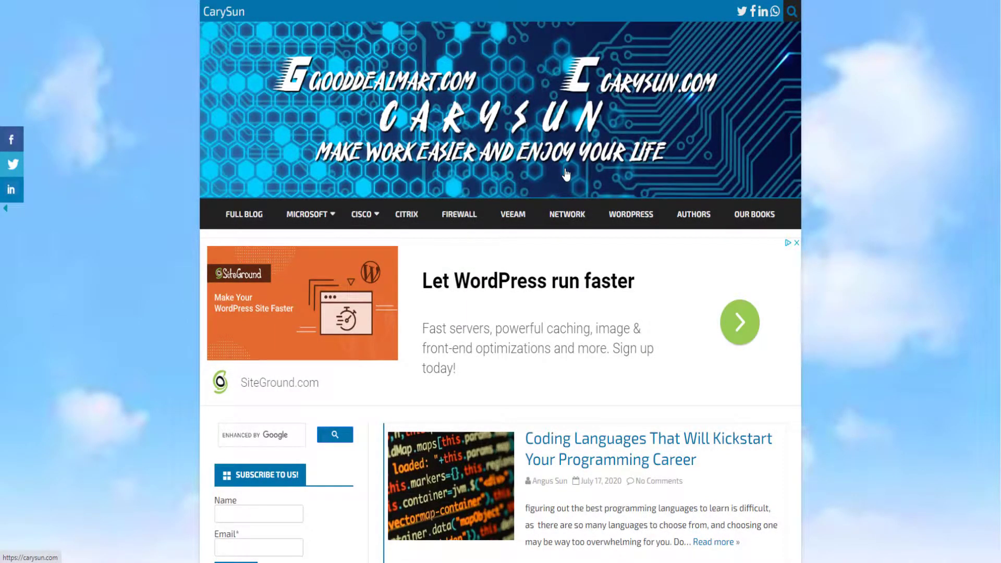
# Scroll the carysun.com blog down past many posts to the PowerShell TEAM and Exchange server articles
pyautogui.scroll(-15, 566, 174)
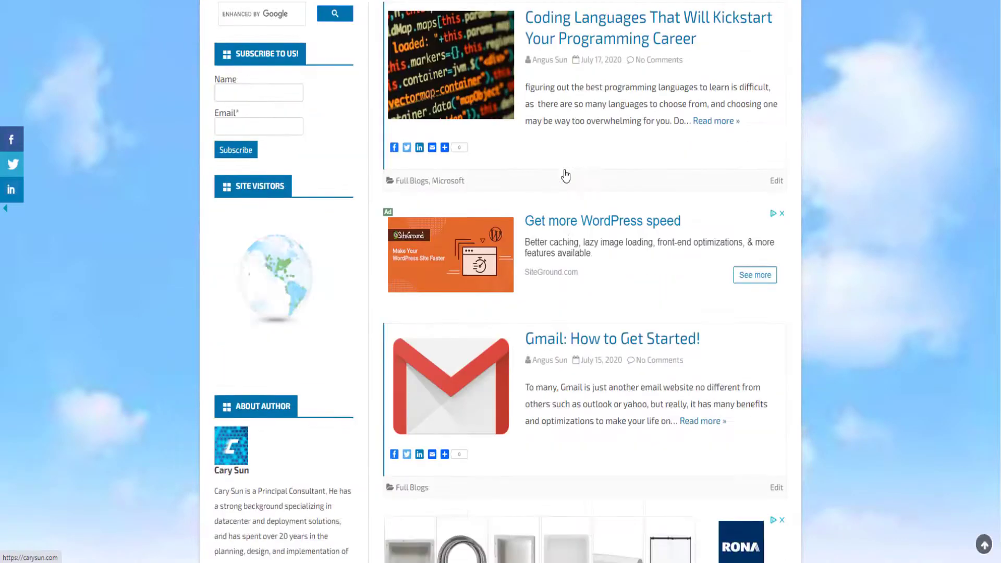
pyautogui.scroll(-12, 557, 171)
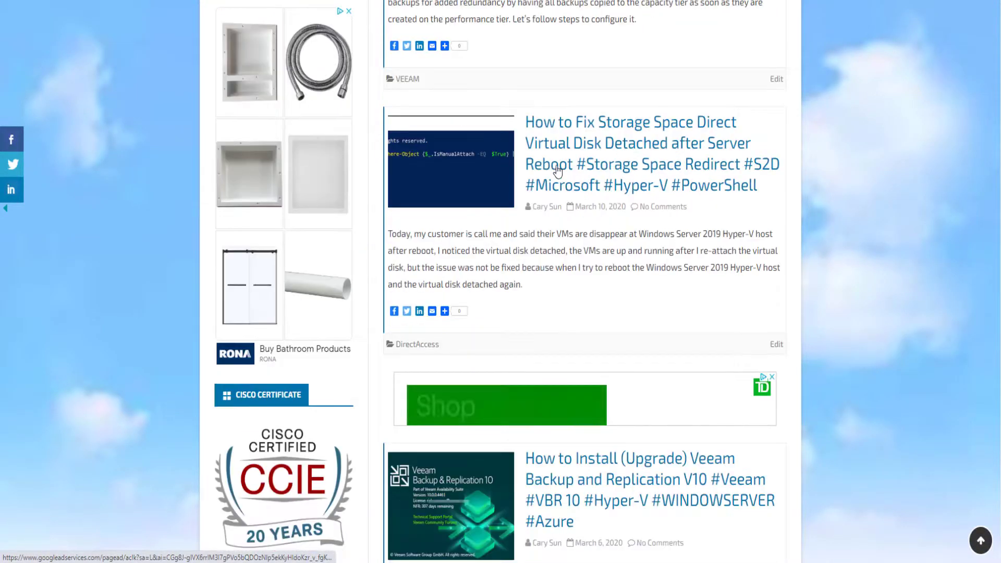
pyautogui.scroll(-5, 557, 173)
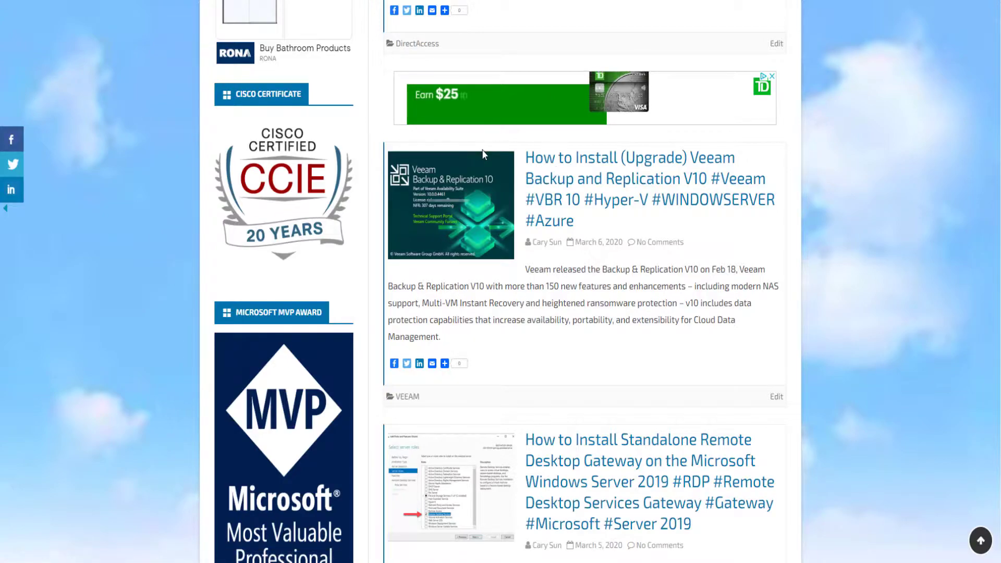
pyautogui.scroll(-3, 485, 156)
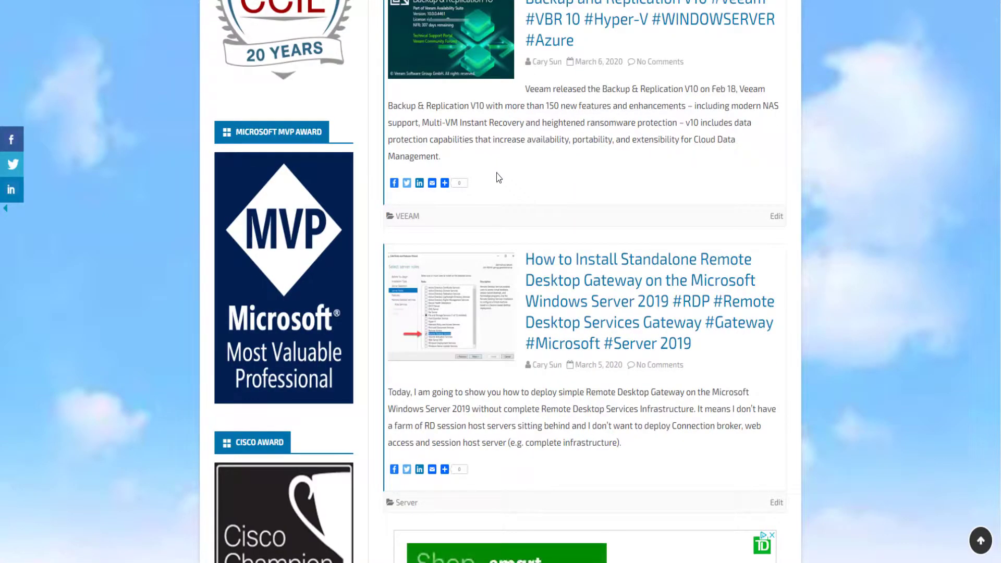
pyautogui.scroll(-7, 501, 172)
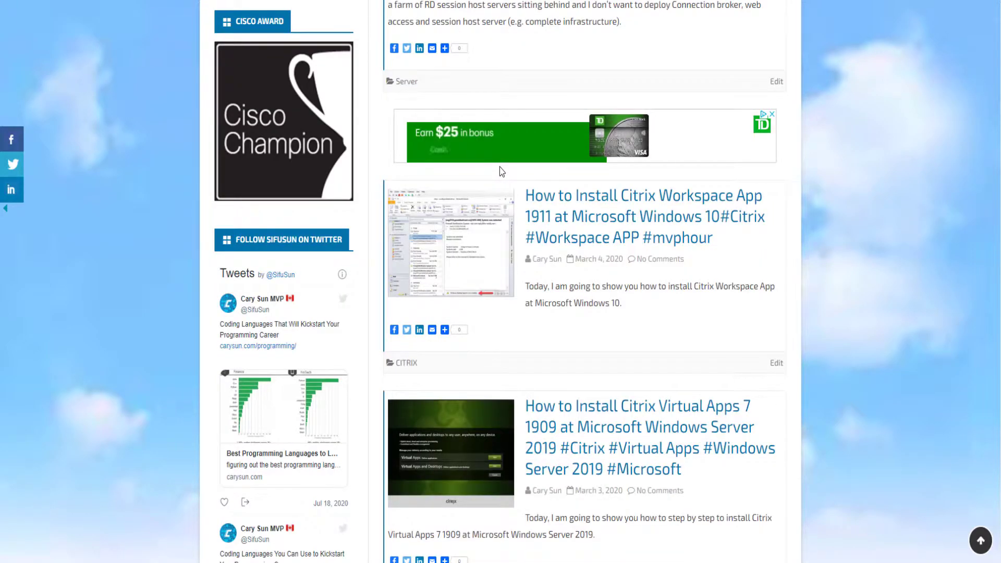
pyautogui.scroll(-5, 502, 171)
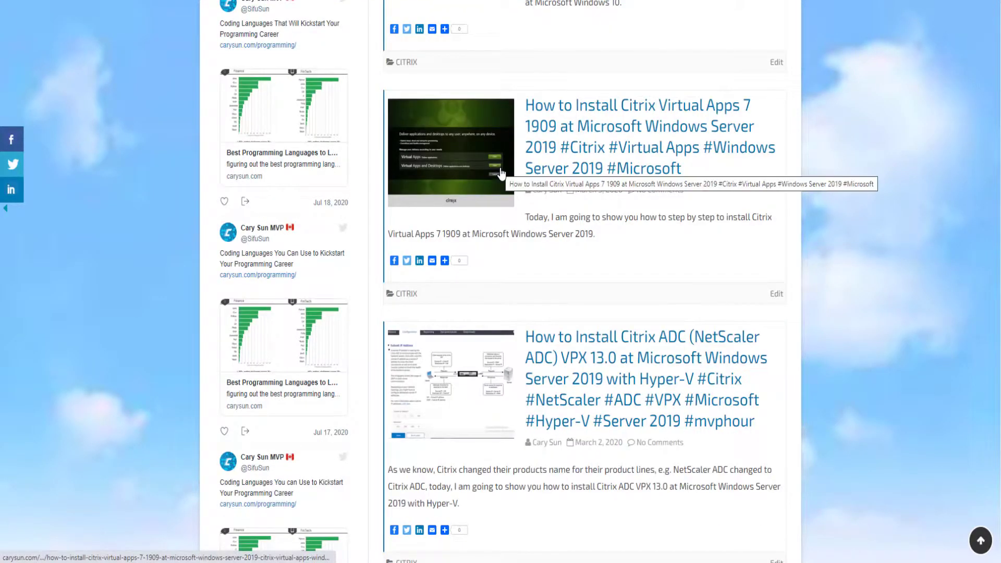
pyautogui.scroll(-8, 501, 171)
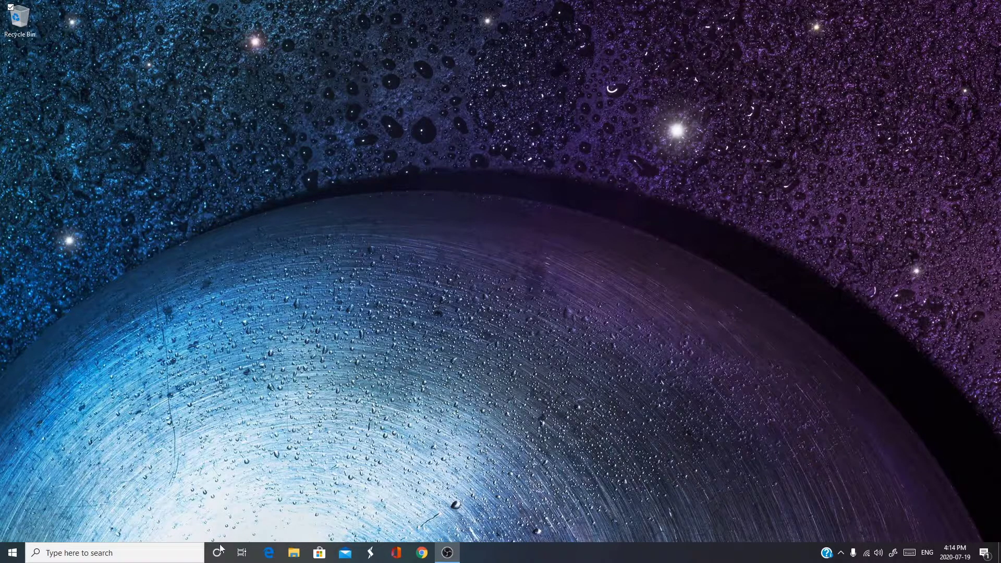
# Launch Camtasia Recorder 2020 from Windows search and move its control panel to the screen centre
pyautogui.click(180, 554)
pyautogui.write('c')
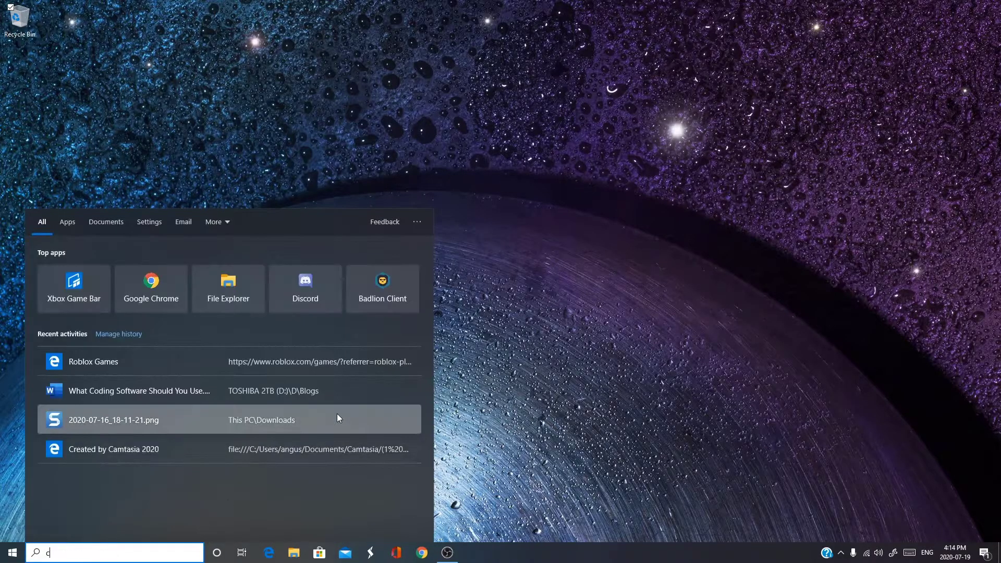
pyautogui.write('amtas')
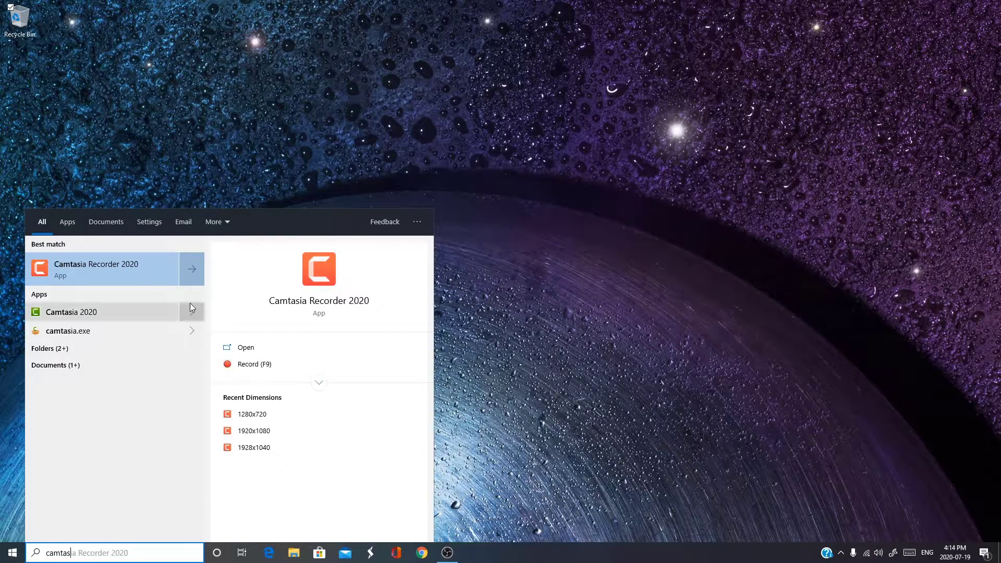
pyautogui.click(122, 276)
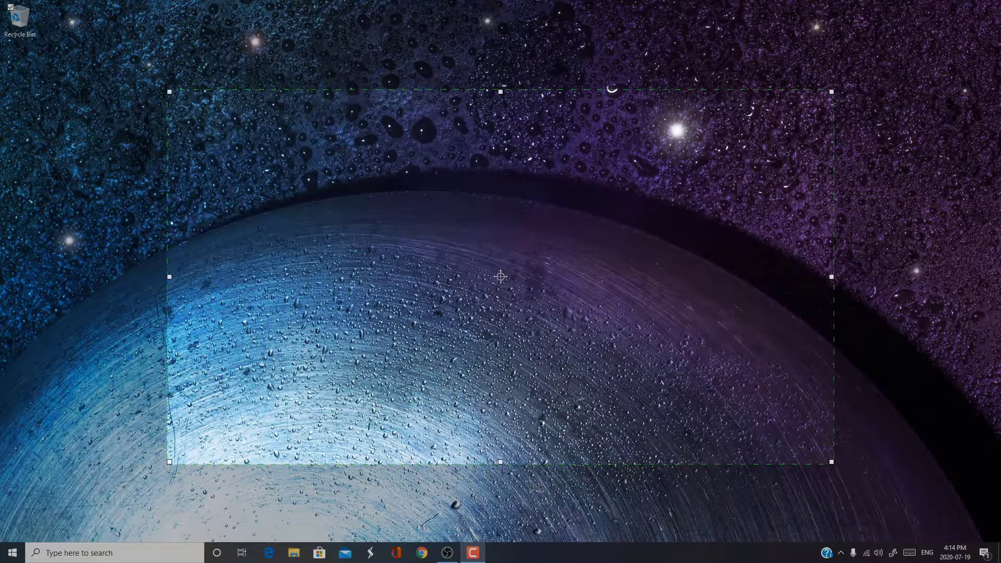
pyautogui.moveTo(868, 266); pyautogui.dragTo(376, 188)
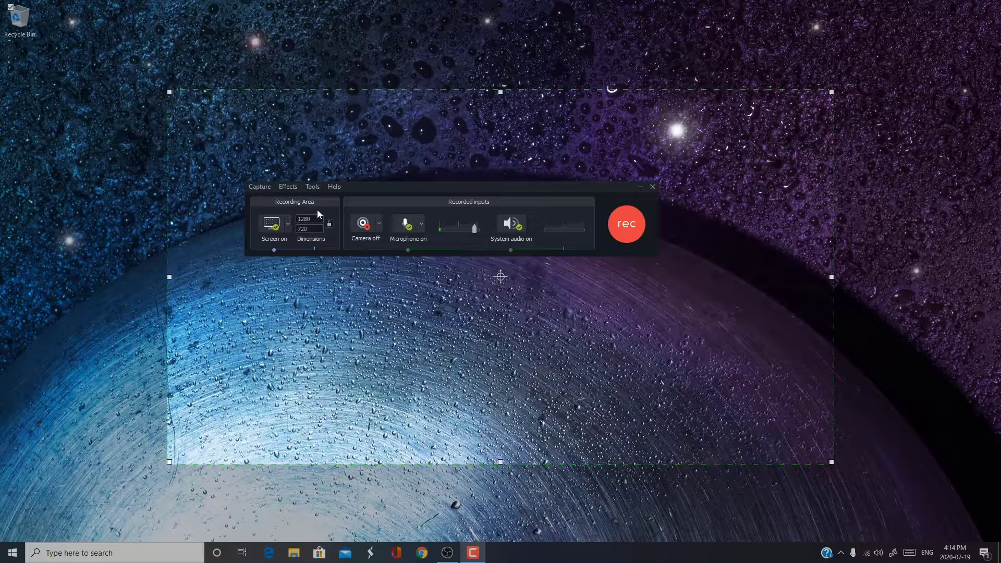
# Change the recorder's target capture frame rate from 30 to 60 in Tools > Options, Inputs
pyautogui.click(314, 187)
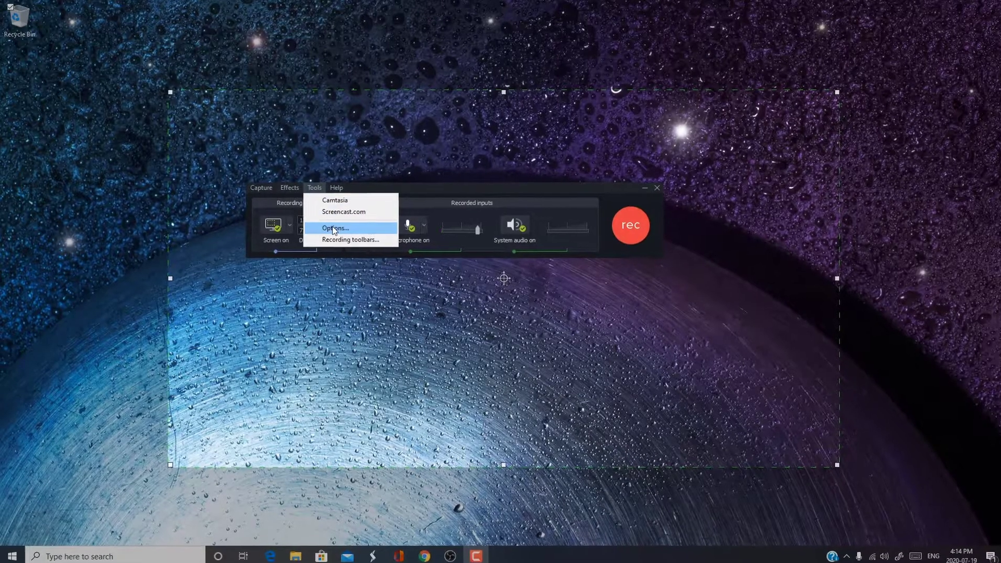
pyautogui.click(333, 226)
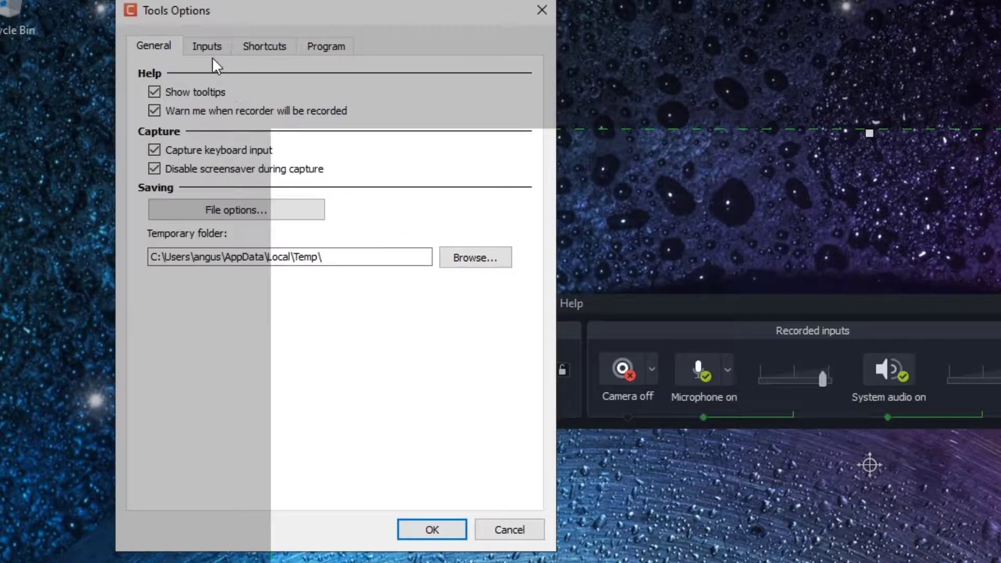
pyautogui.click(204, 52)
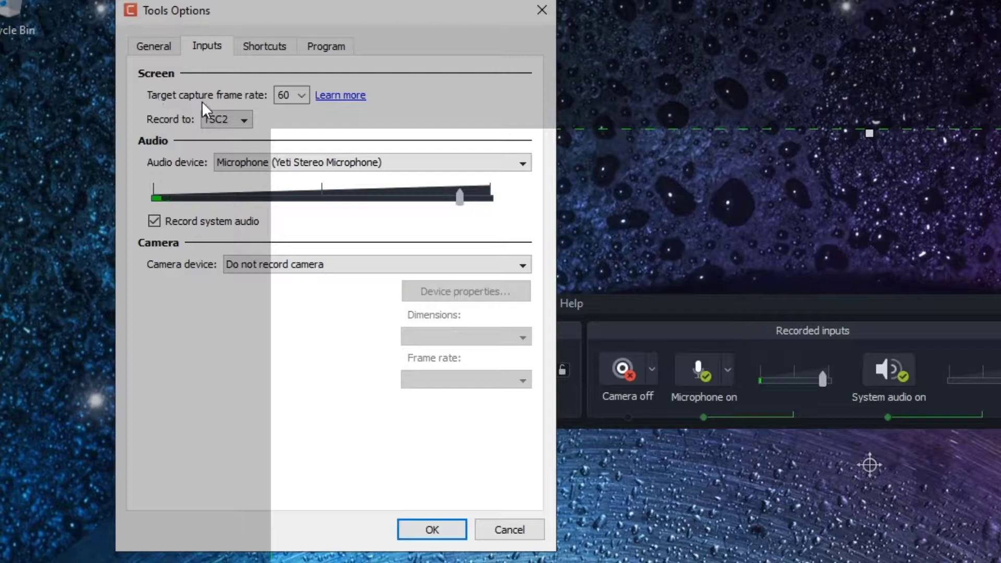
pyautogui.click(299, 95)
pyautogui.click(286, 124)
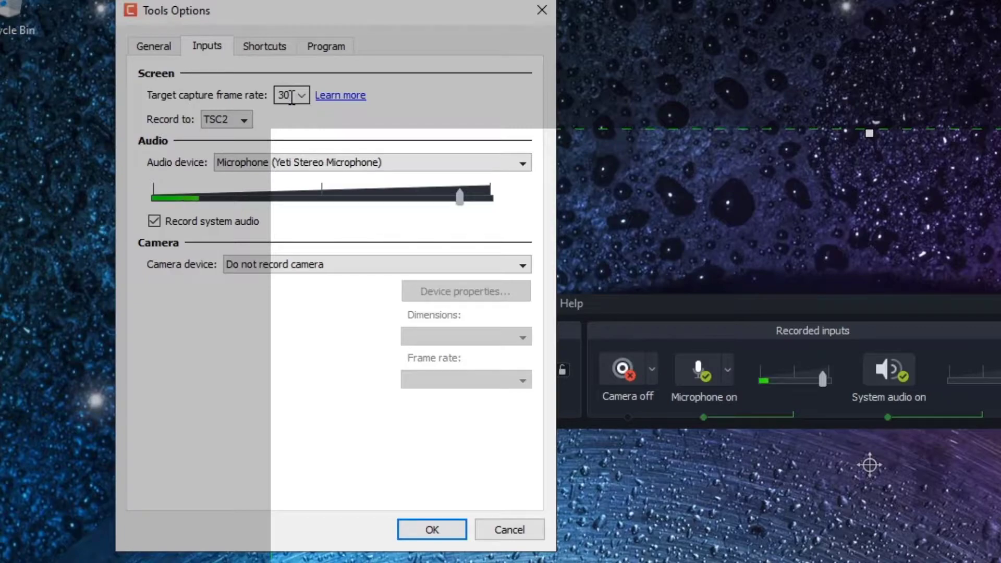
pyautogui.moveTo(291, 97); pyautogui.dragTo(241, 92)
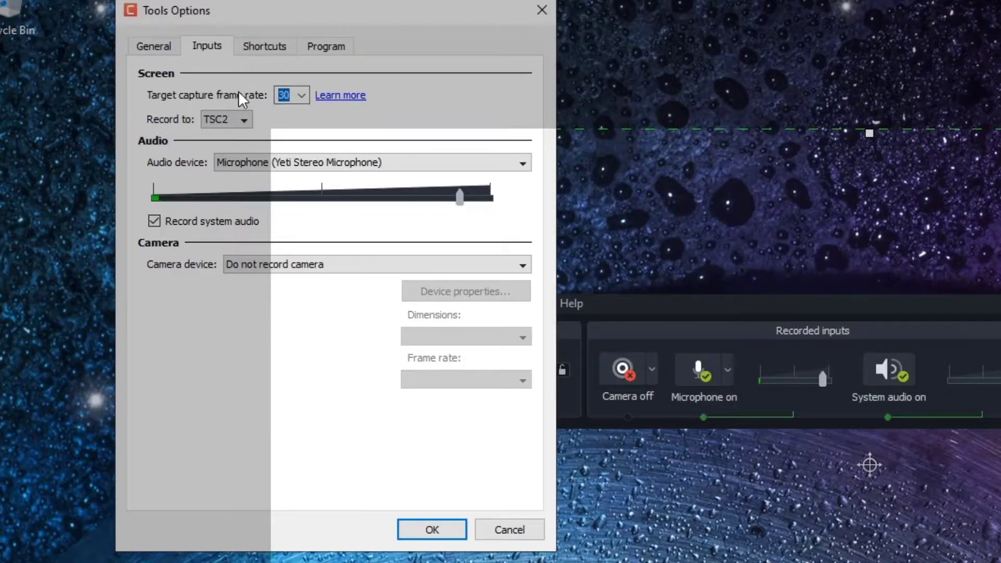
pyautogui.write('60')
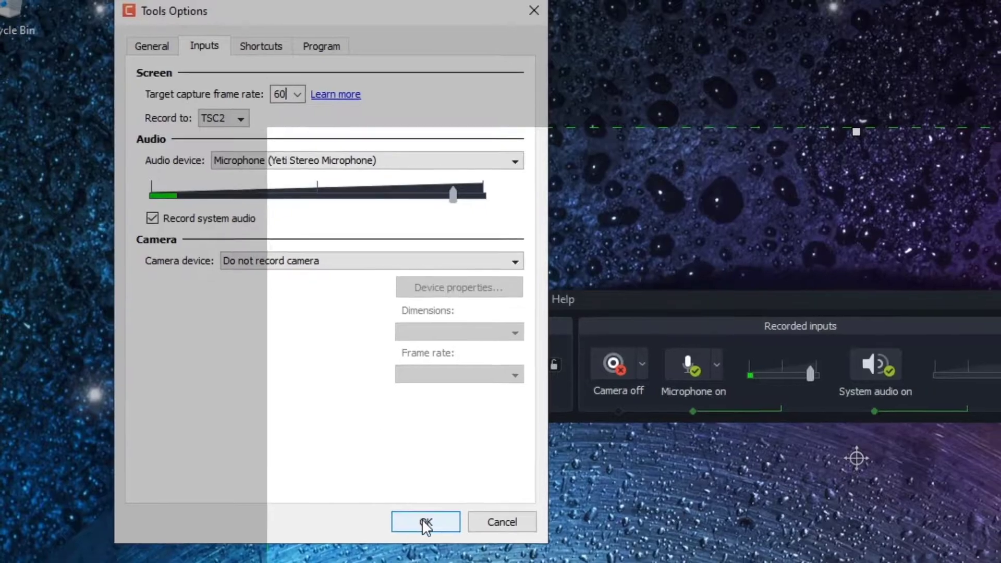
pyautogui.click(430, 528)
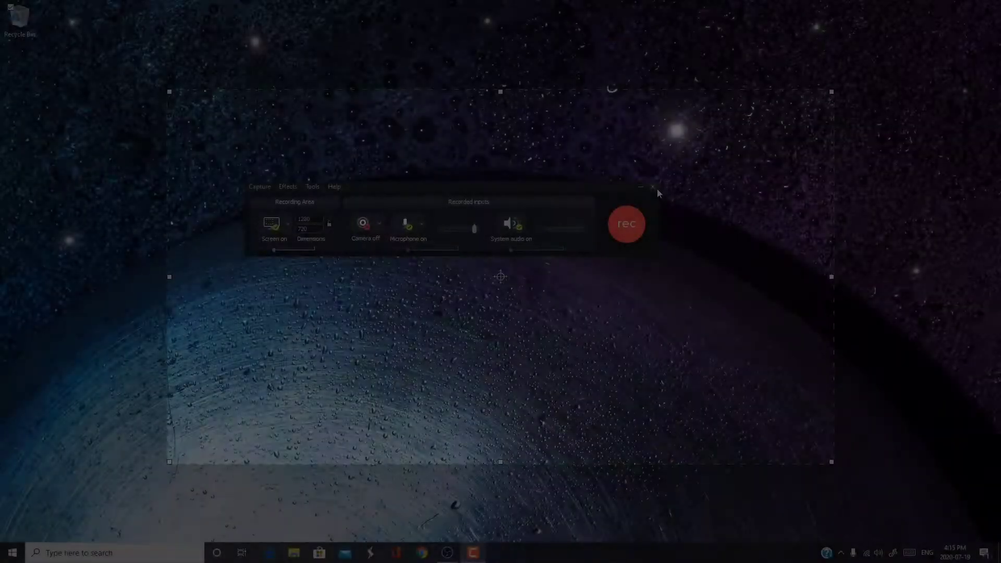
# Close the recorder, launch Camtasia 2020 and start a new empty project
pyautogui.click(657, 190)
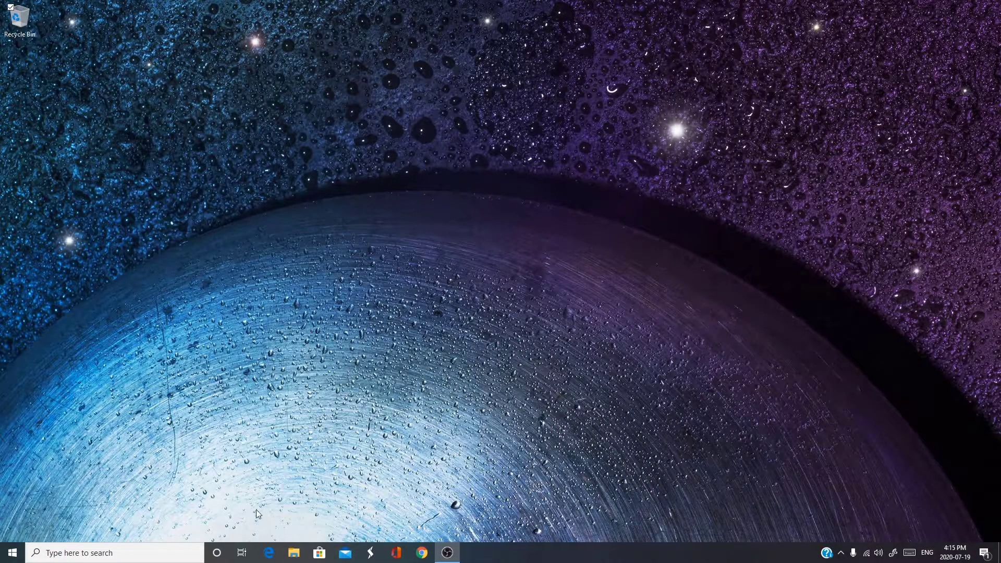
pyautogui.click(186, 552)
pyautogui.write('camta')
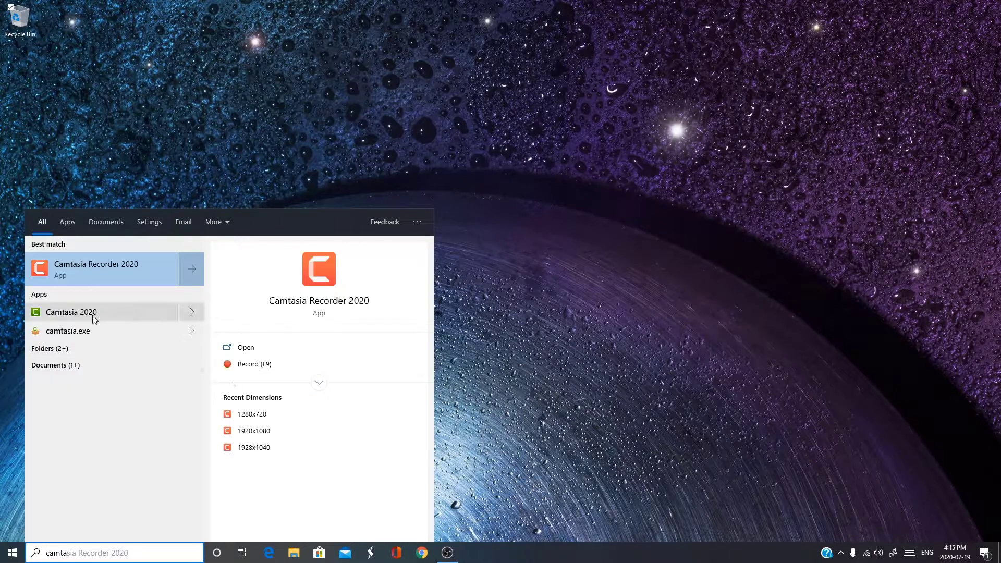
pyautogui.click(92, 314)
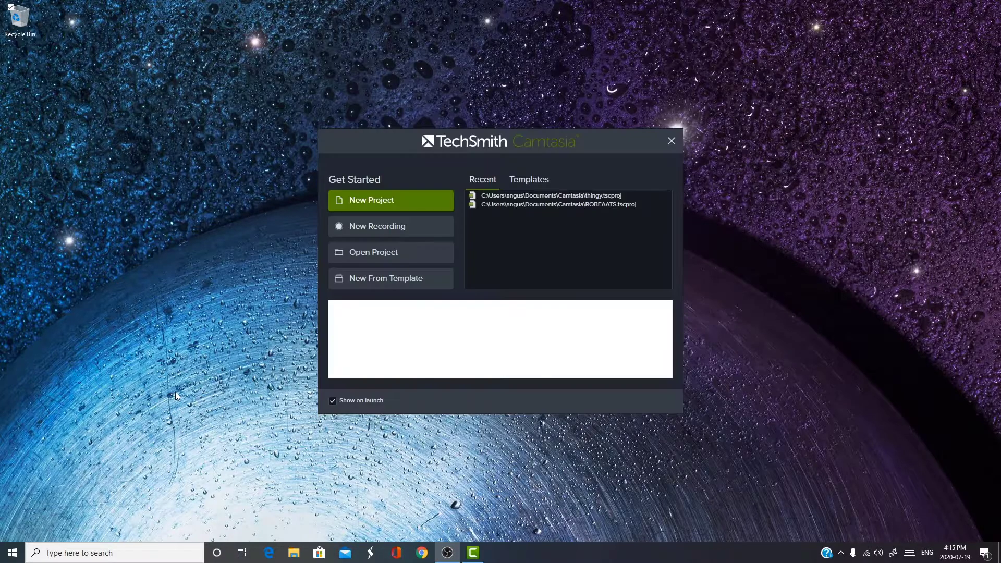
pyautogui.click(355, 207)
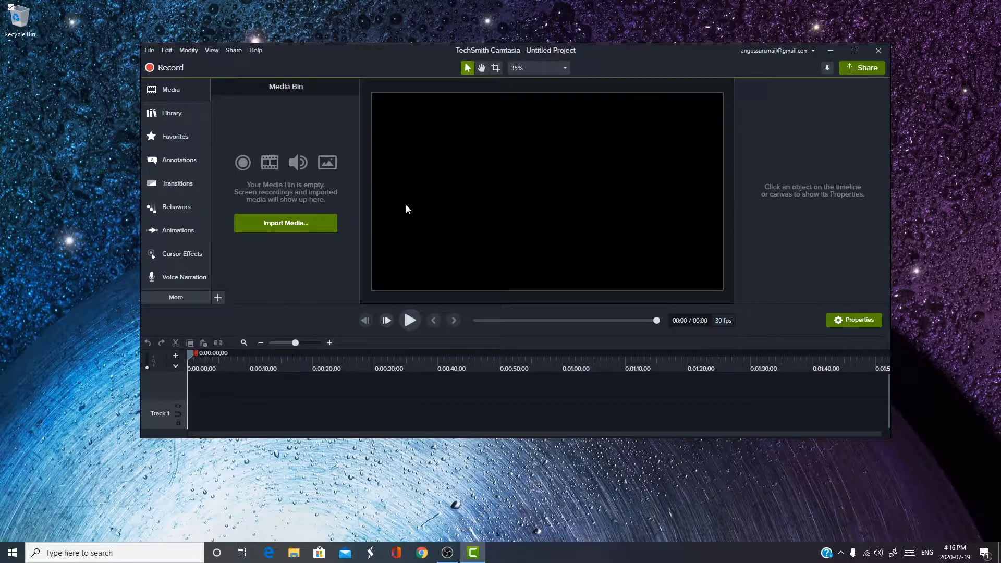
# Set the default project frame rate to 60 fps under Edit > Preferences, Project
pyautogui.click(173, 50)
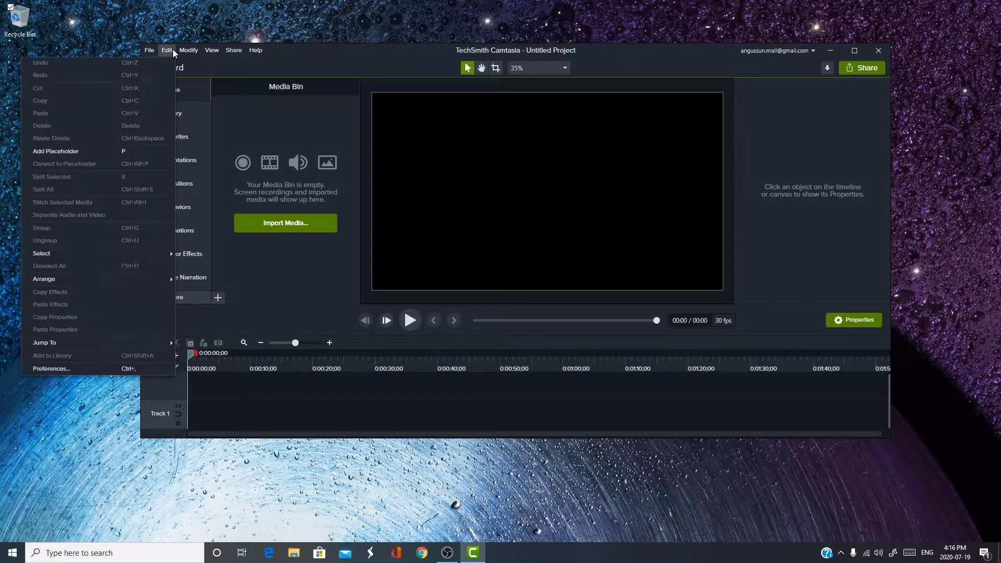
pyautogui.click(75, 369)
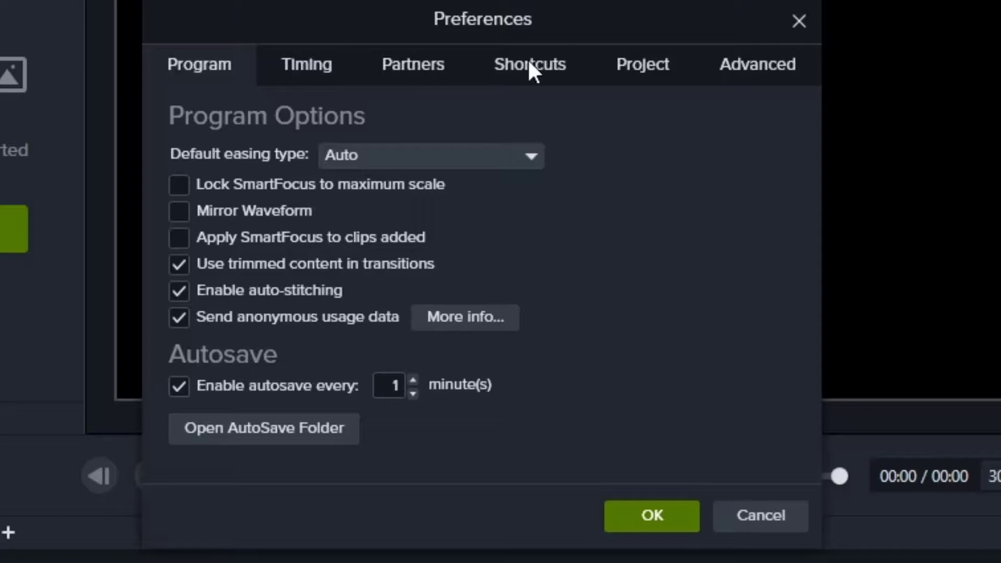
pyautogui.click(662, 67)
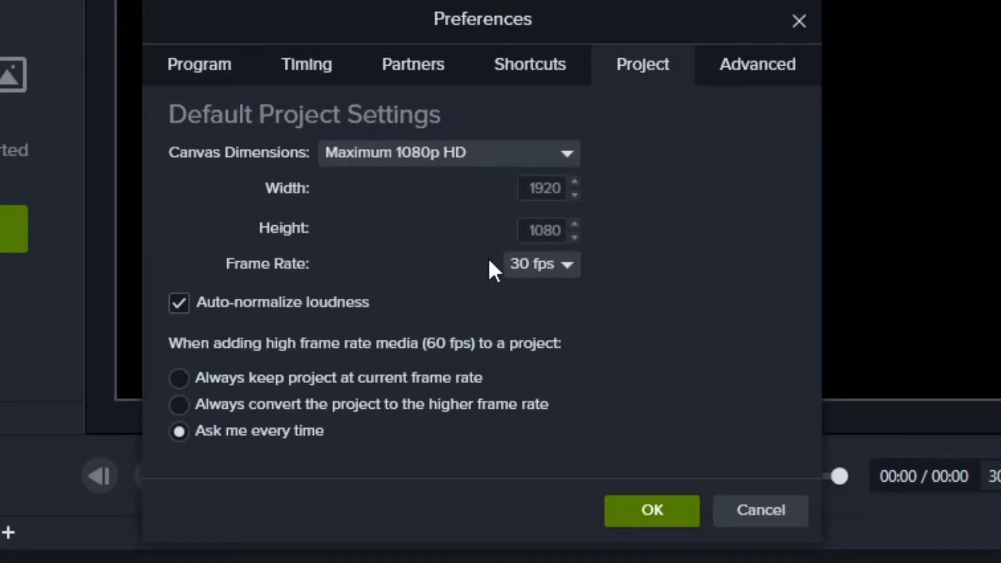
pyautogui.click(548, 270)
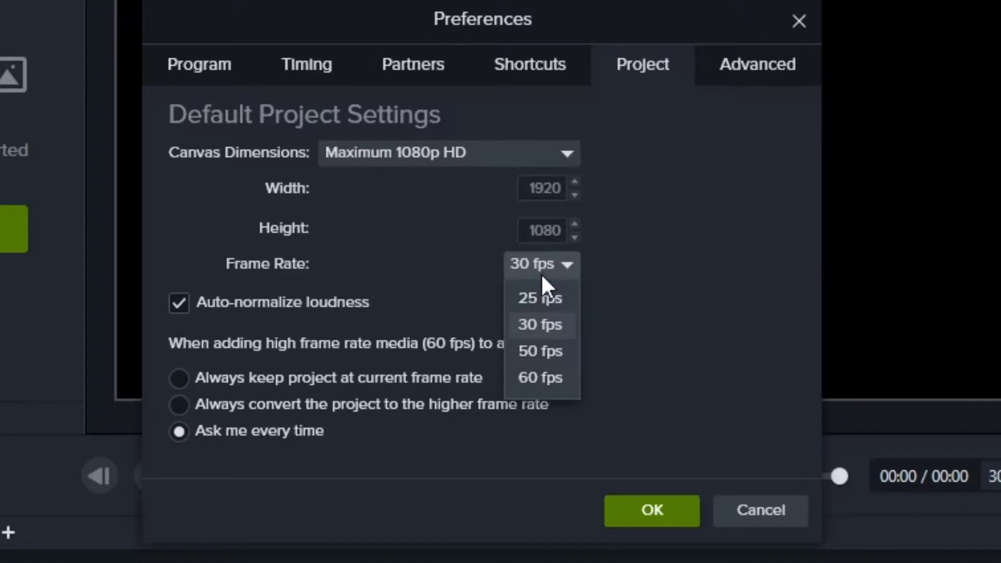
pyautogui.click(550, 378)
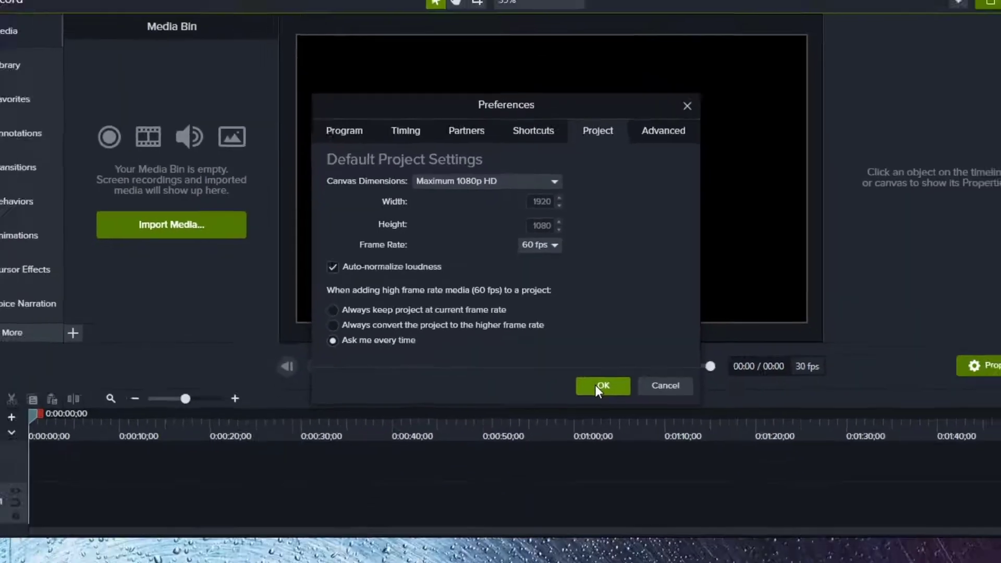
pyautogui.click(651, 510)
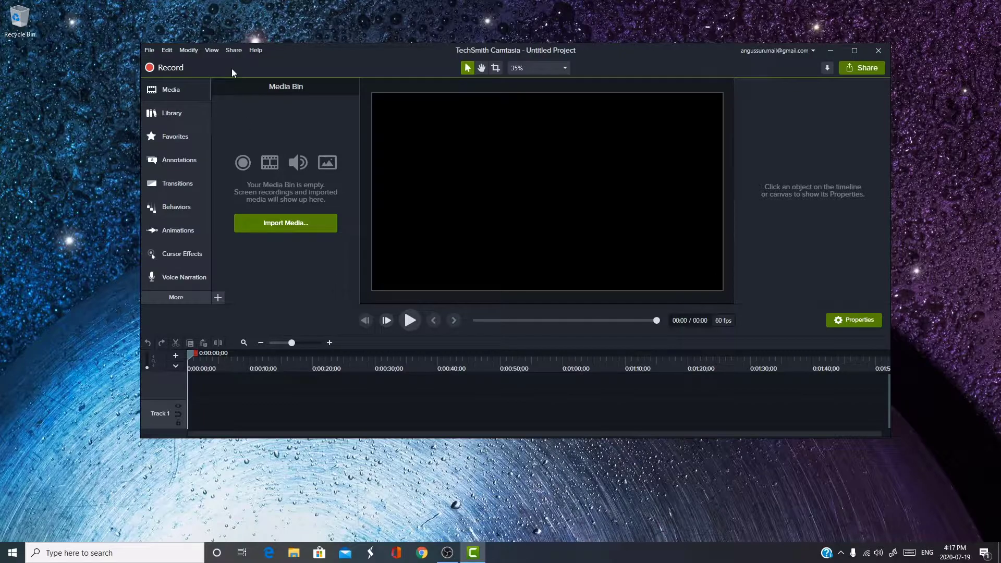
# Try Share > Local File and dismiss the no-media warning
pyautogui.click(237, 50)
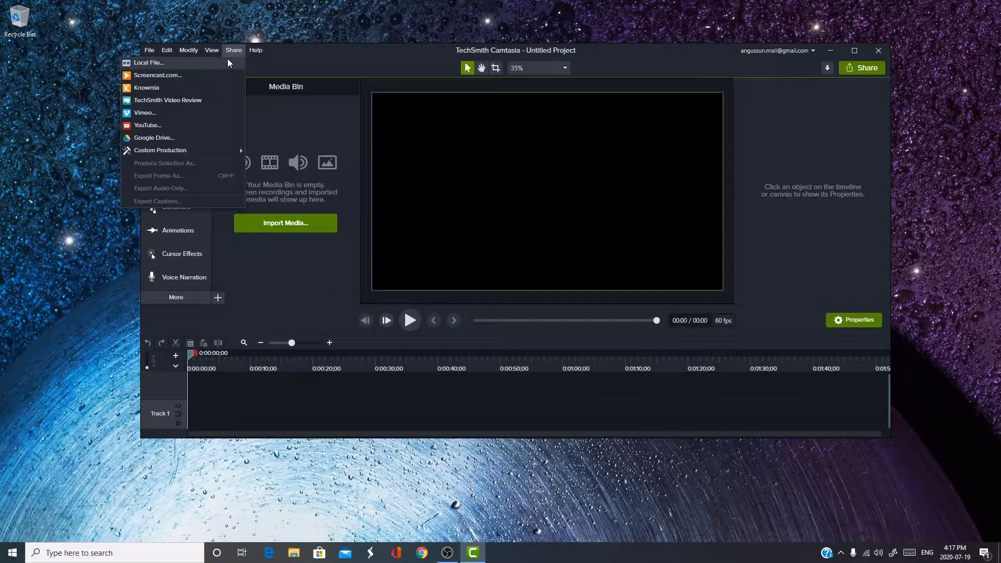
pyautogui.click(228, 60)
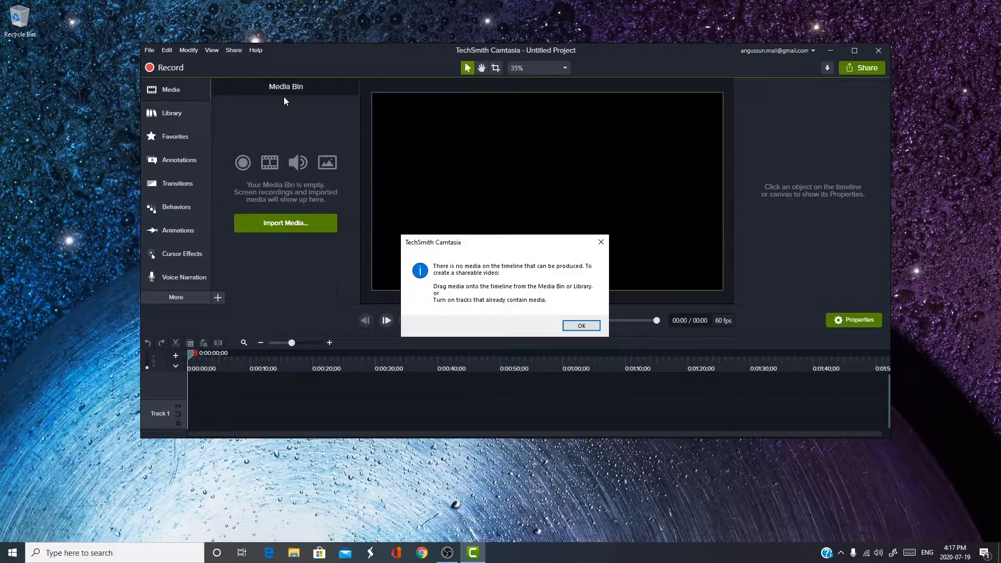
pyautogui.click(580, 326)
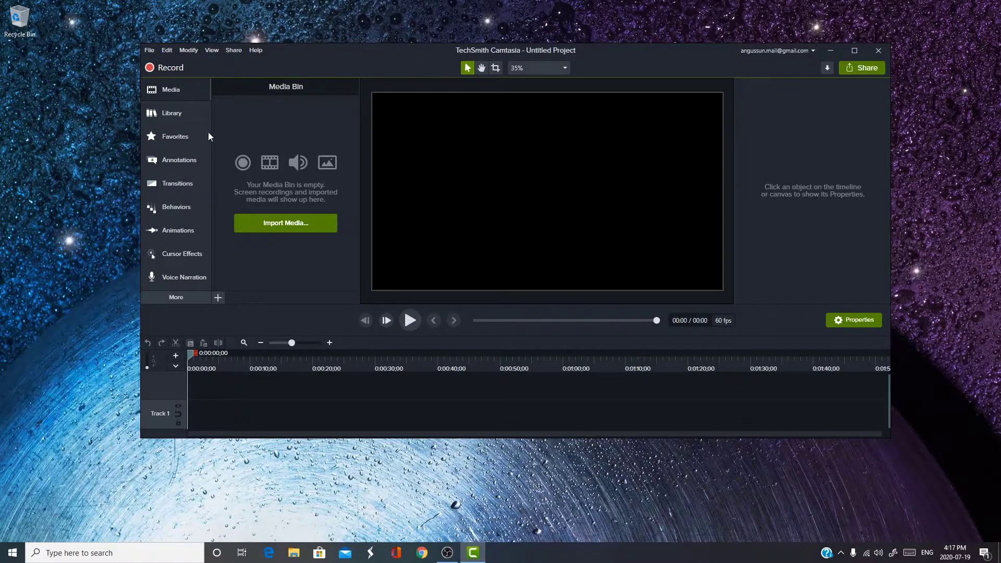
# Drag the Apartment-01 icon from Library > Icons > Buildings onto Track 1
pyautogui.click(179, 114)
pyautogui.click(167, 138)
pyautogui.click(160, 91)
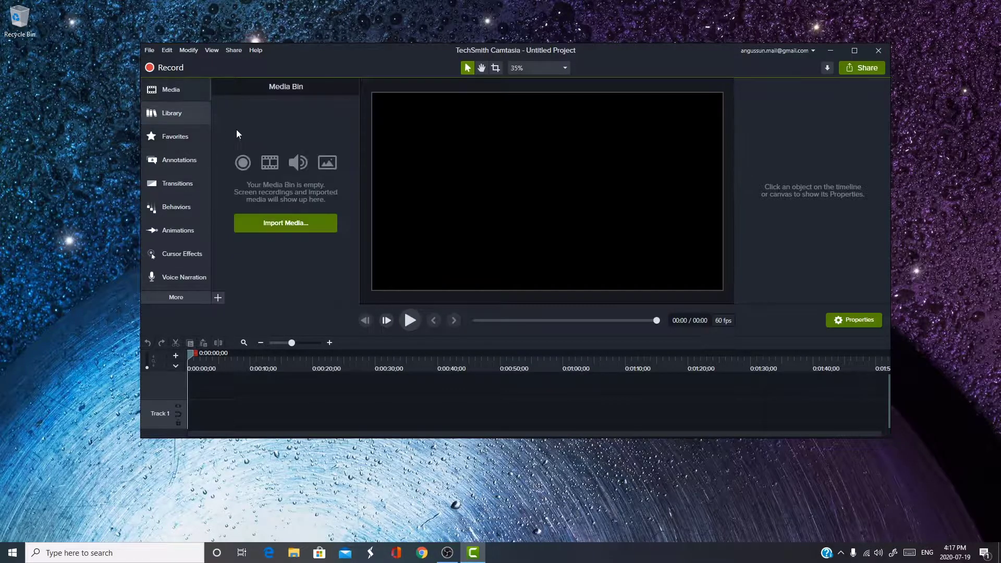
pyautogui.click(164, 119)
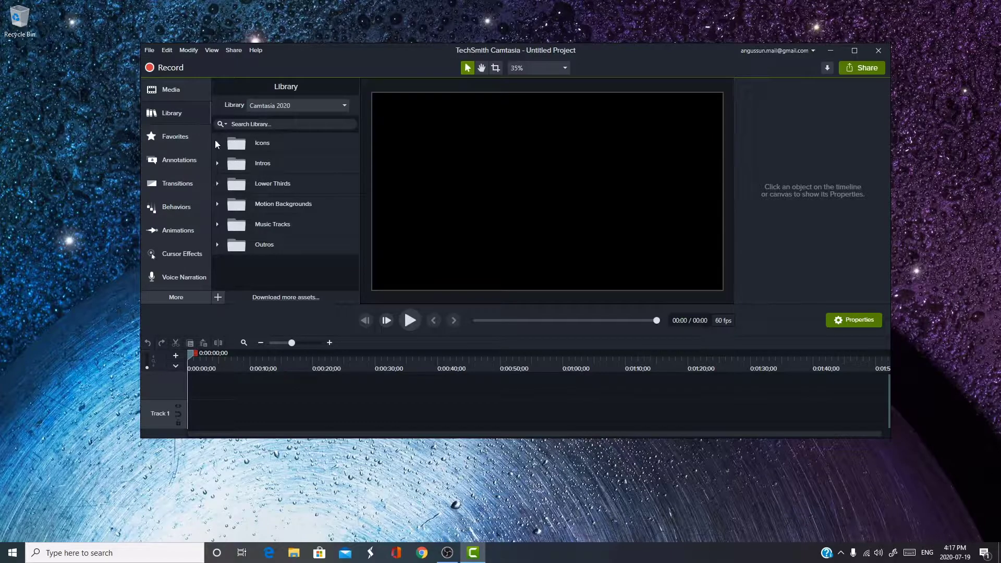
pyautogui.click(221, 142)
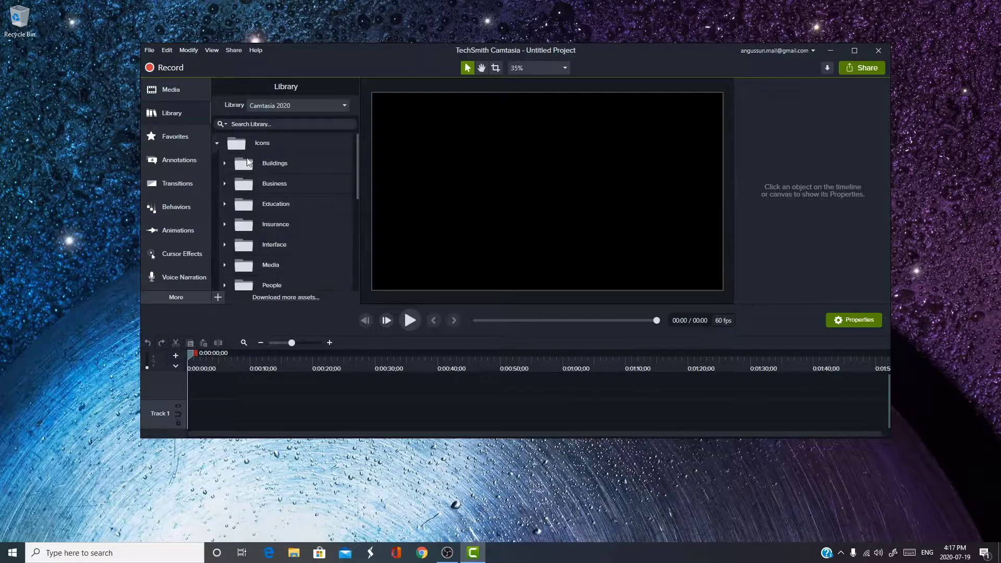
pyautogui.click(225, 163)
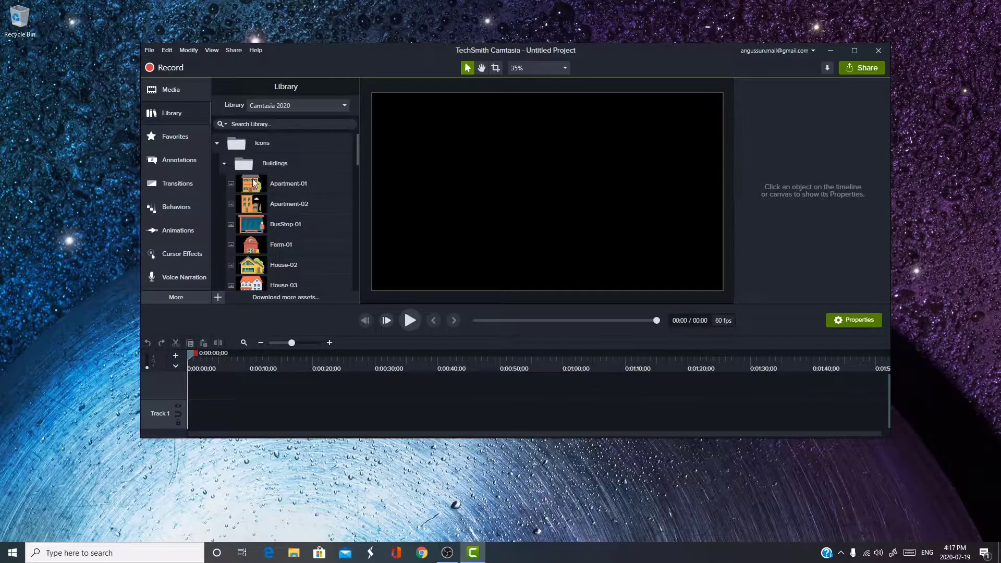
pyautogui.moveTo(252, 178); pyautogui.dragTo(196, 421)
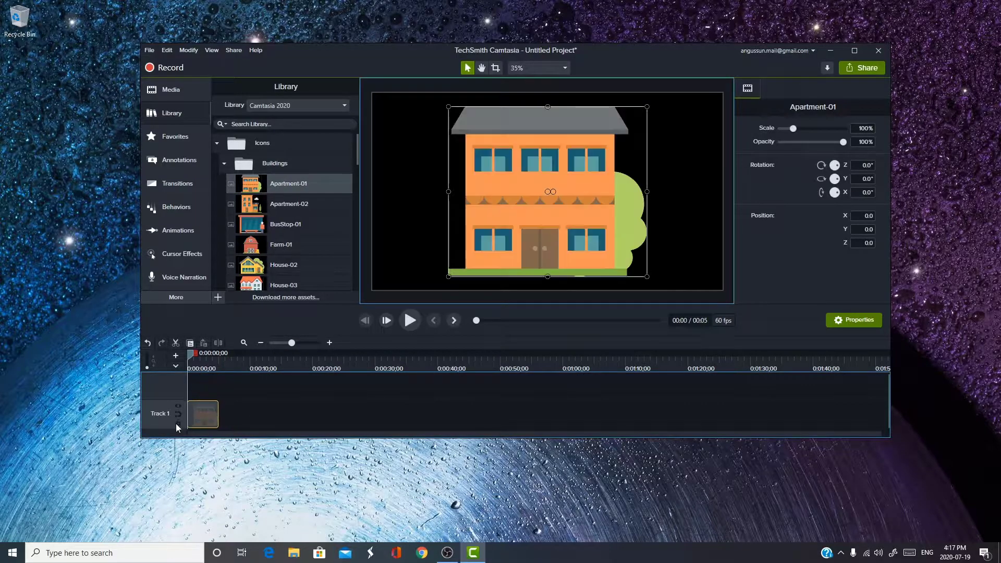
# From Share > Local File, open Manage Production Presets and select MP4 with Smart Player (up to 1080p)
pyautogui.click(235, 53)
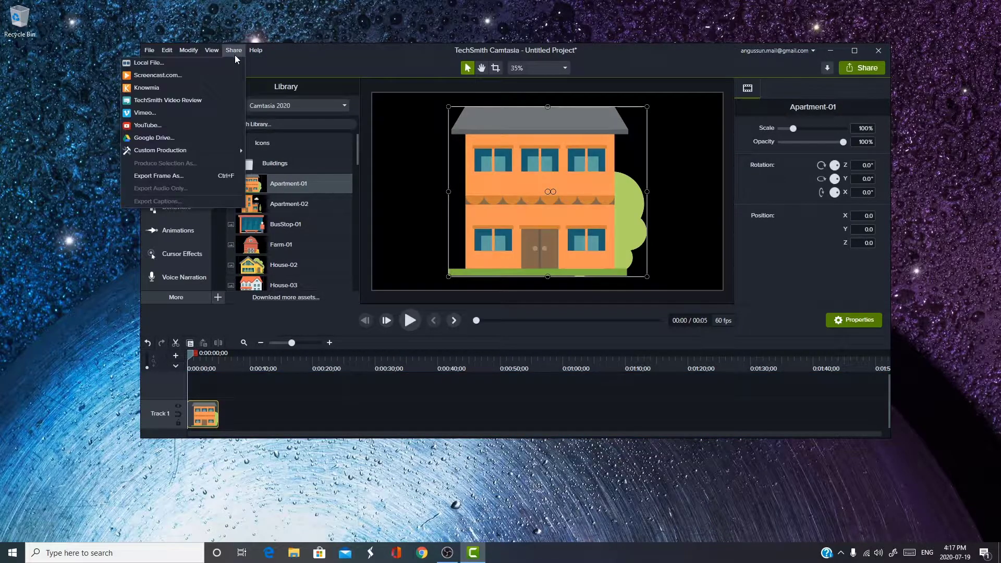
pyautogui.click(160, 77)
pyautogui.click(547, 152)
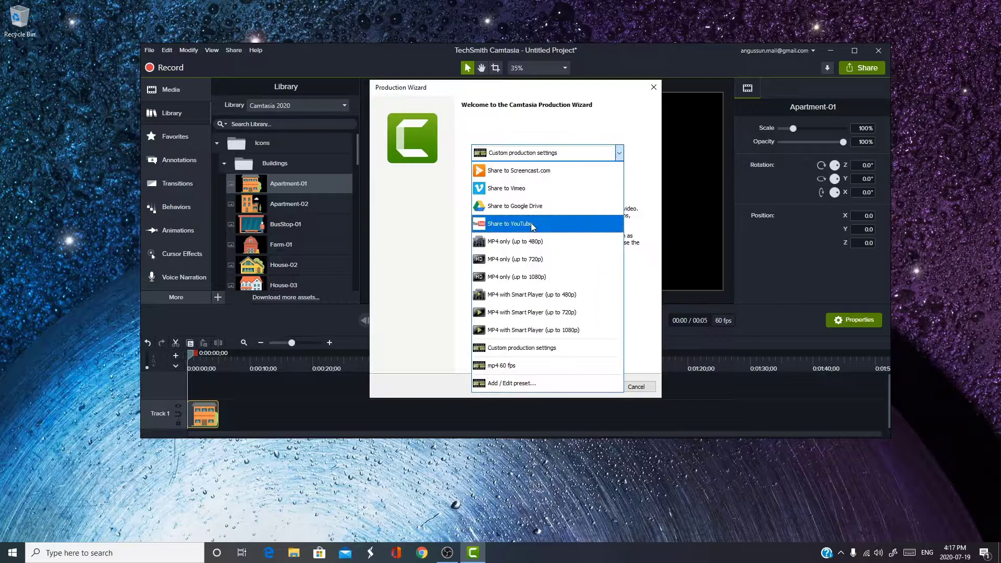
pyautogui.click(507, 383)
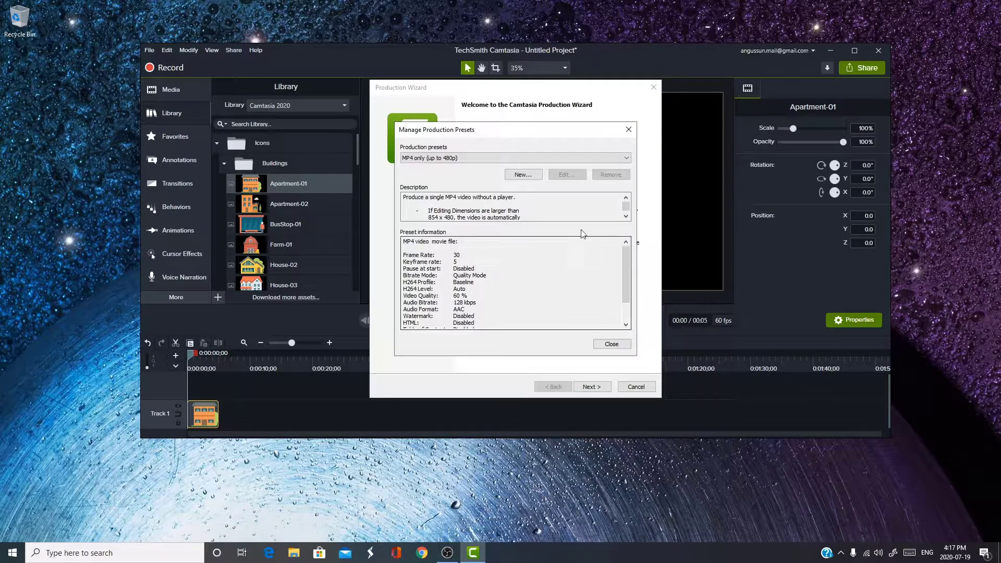
pyautogui.click(554, 158)
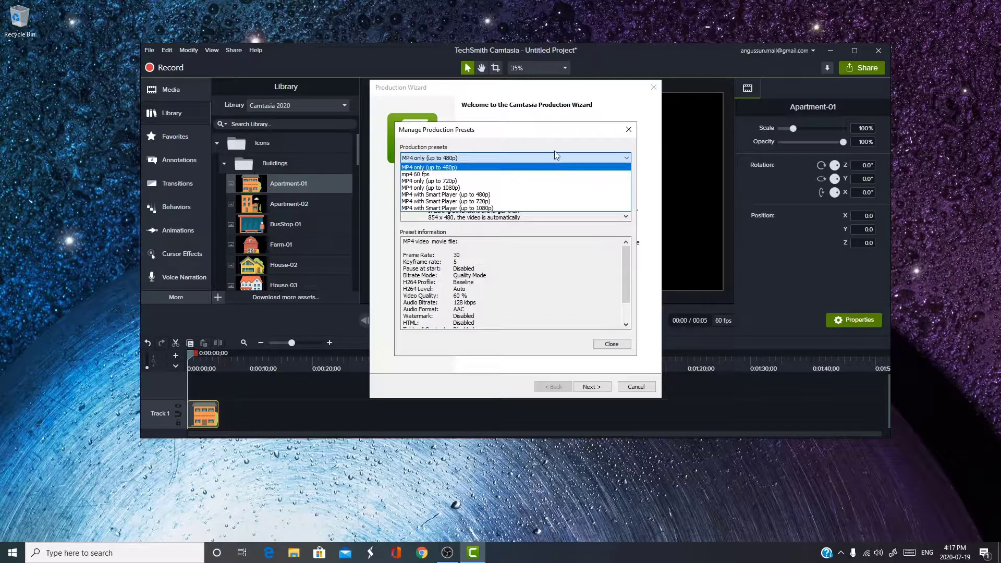
pyautogui.click(477, 208)
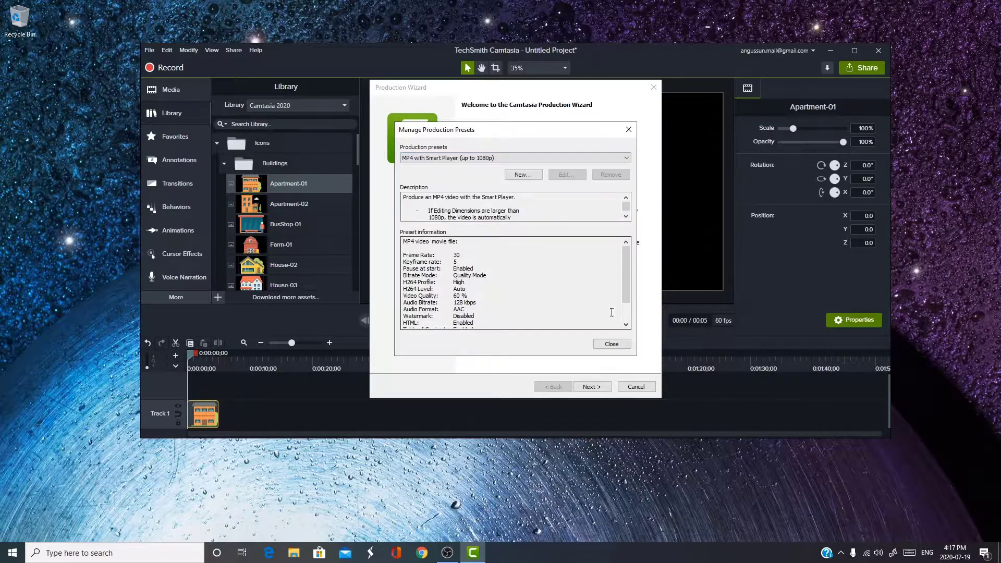
# Create a new preset named 'mp4 60fps example' with Produce with controller unchecked
pyautogui.click(523, 176)
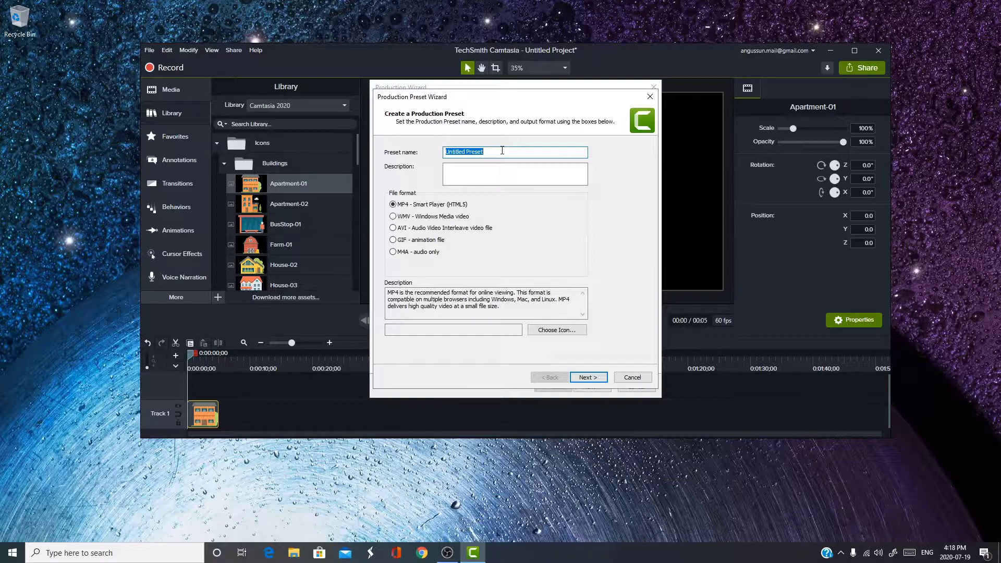
pyautogui.write('mp4 60fps example')
pyautogui.click(584, 377)
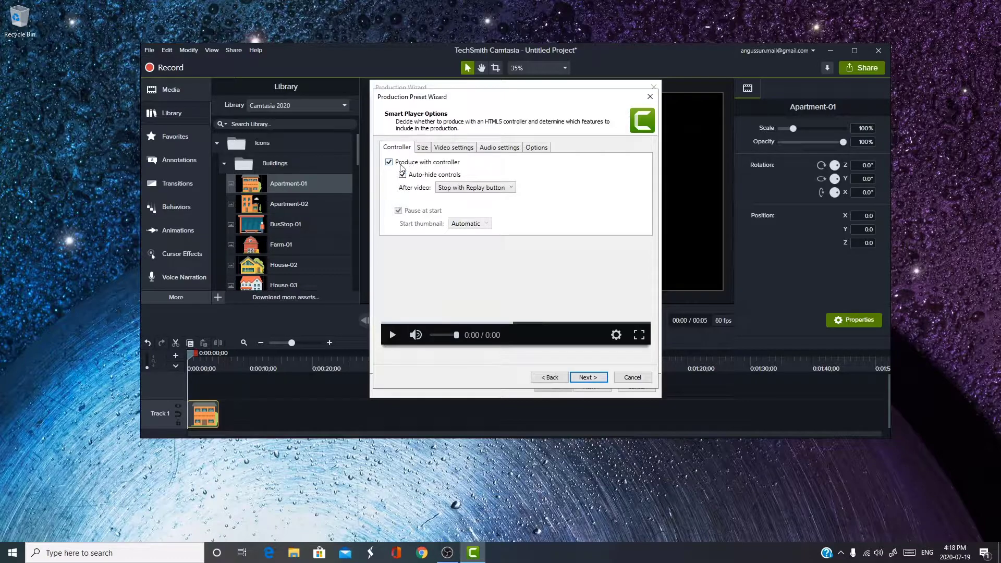
pyautogui.click(401, 166)
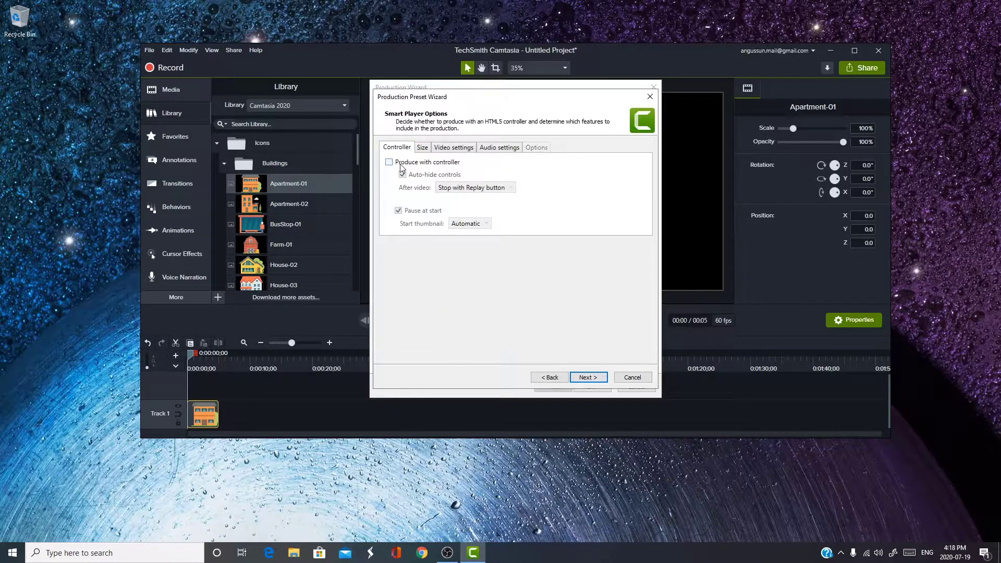
# Set the preset's video frame rate to 60, review Size and Audio settings, and continue to Video Options
pyautogui.click(424, 148)
pyautogui.click(451, 148)
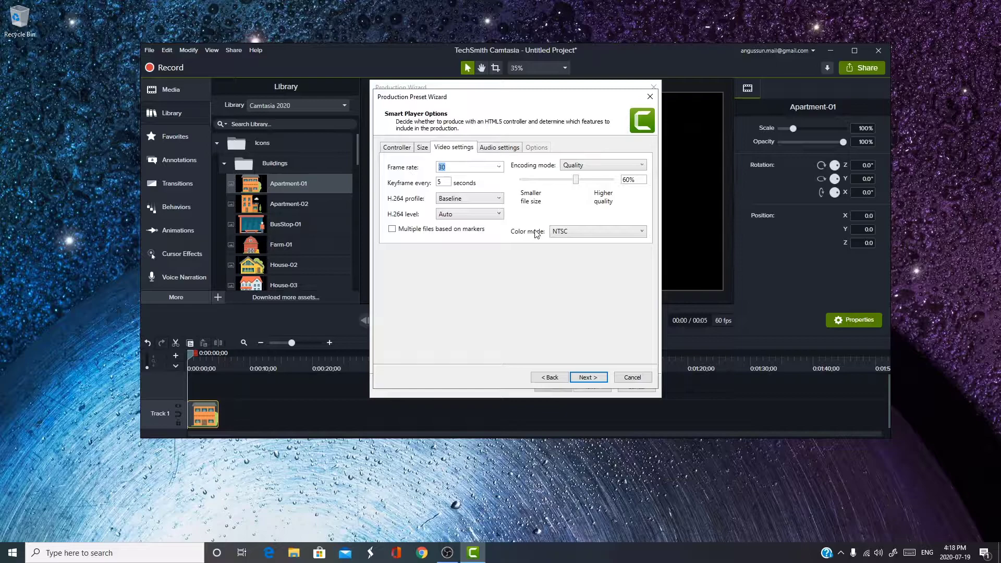
pyautogui.write('6')
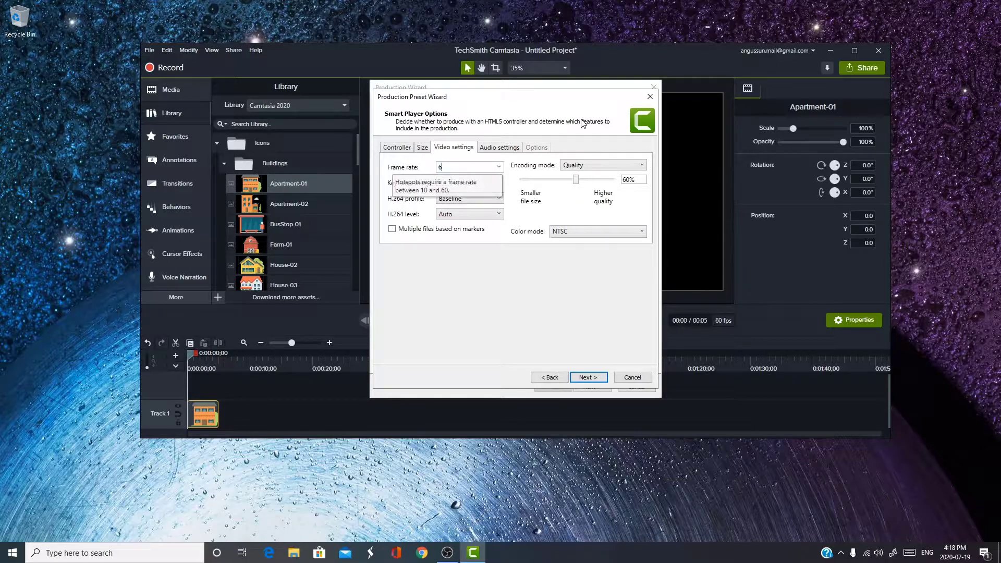
pyautogui.write('0')
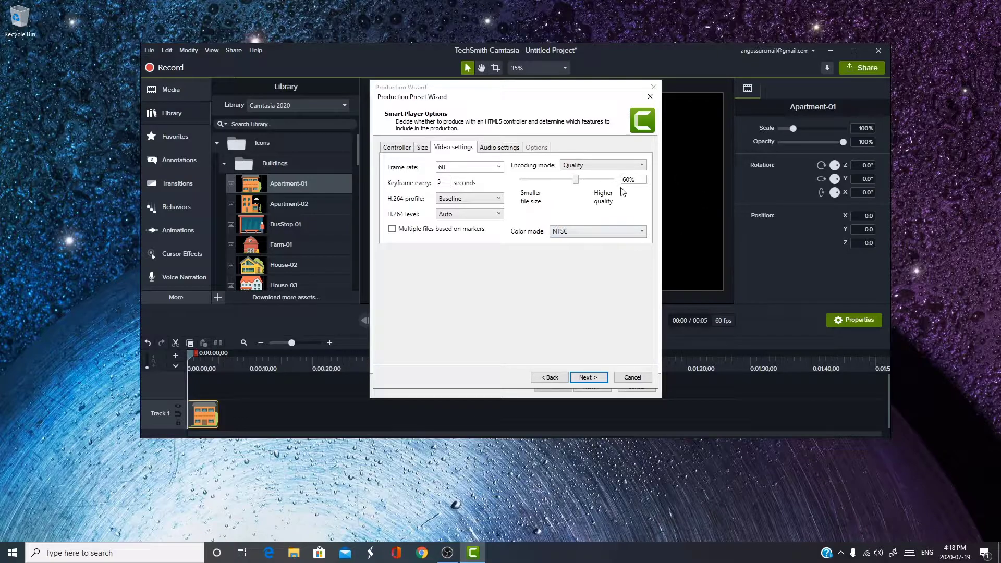
pyautogui.click(423, 148)
pyautogui.click(450, 149)
pyautogui.click(499, 149)
pyautogui.click(588, 377)
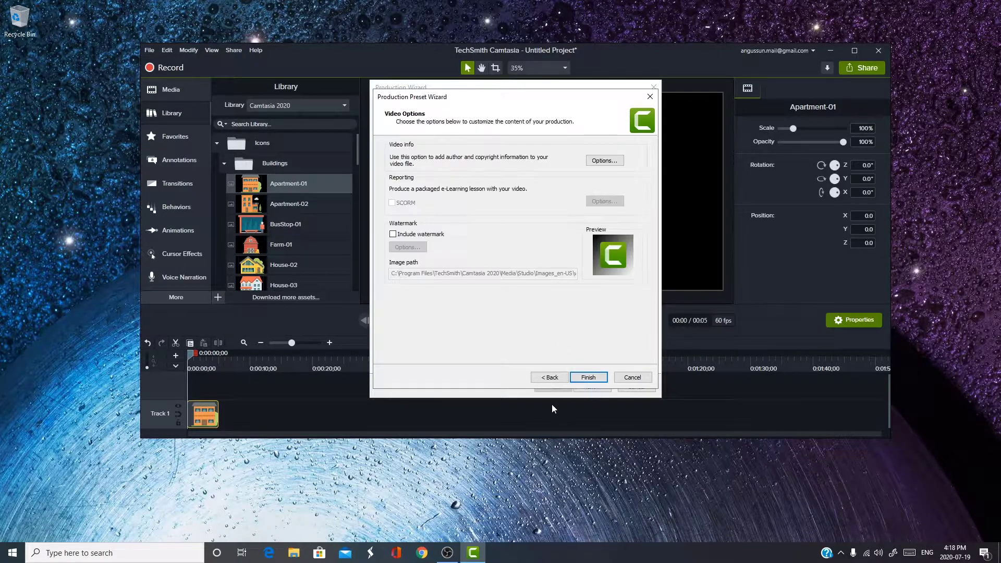
# Finish the preset and verify mp4 60fps example shows Frame Rate 60
pyautogui.click(588, 377)
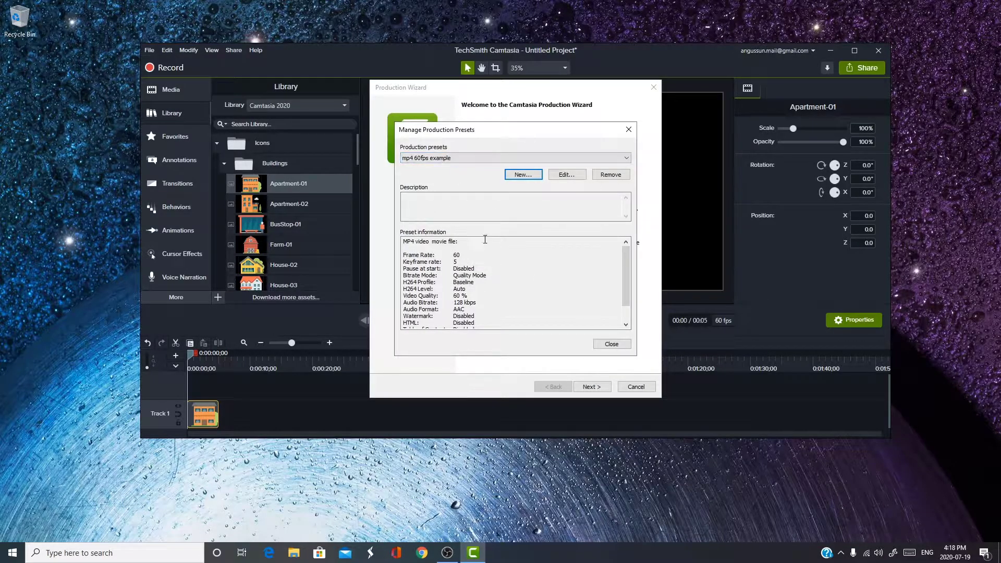
pyautogui.doubleClick(454, 255)
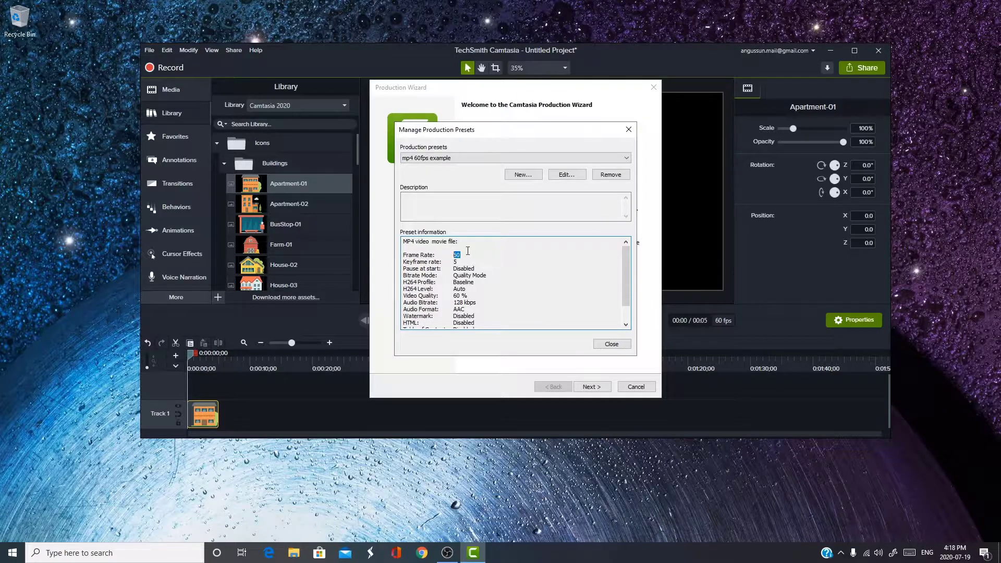
pyautogui.click(445, 158)
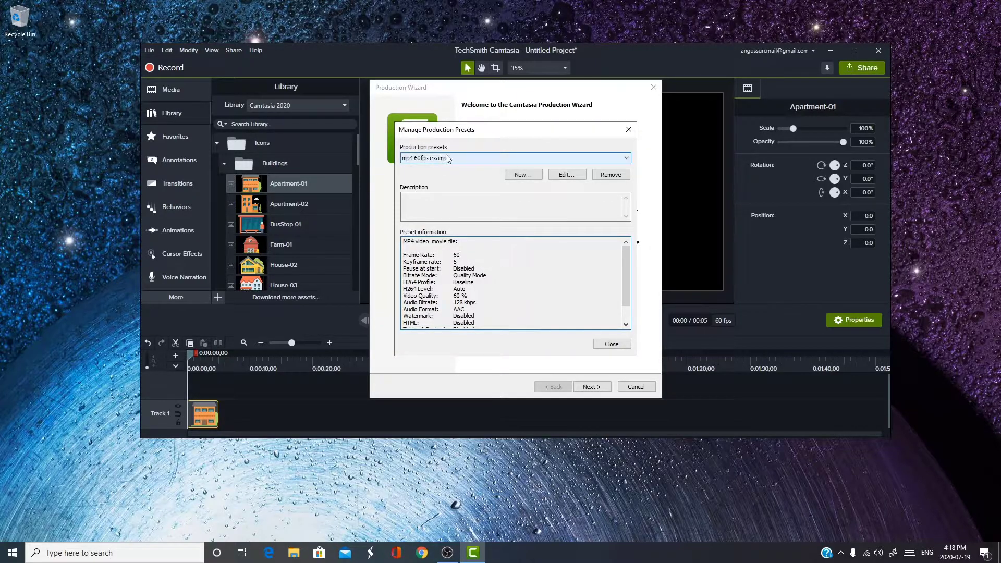
pyautogui.click(455, 176)
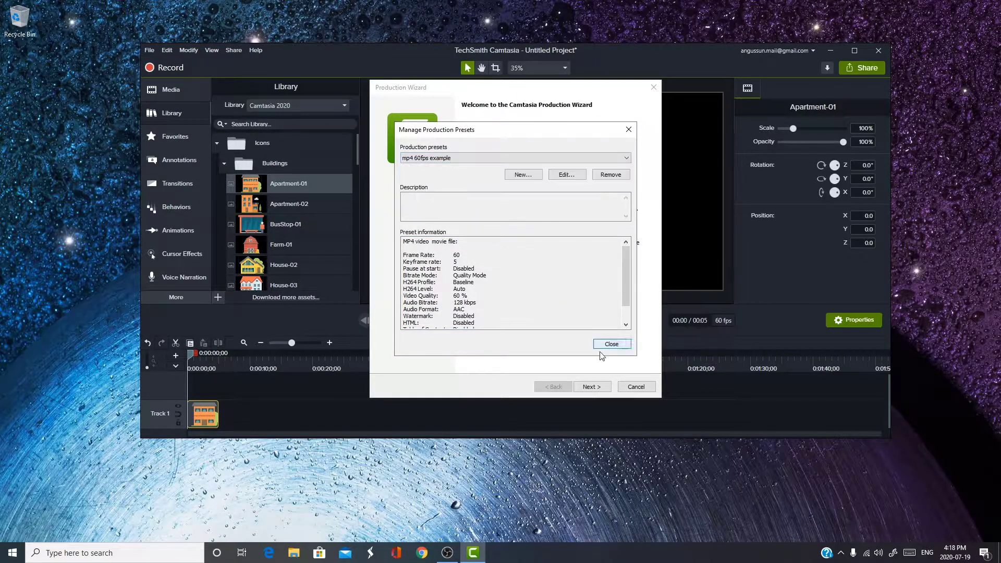
# Close the preset manager and cancel the Production Wizard
pyautogui.click(454, 158)
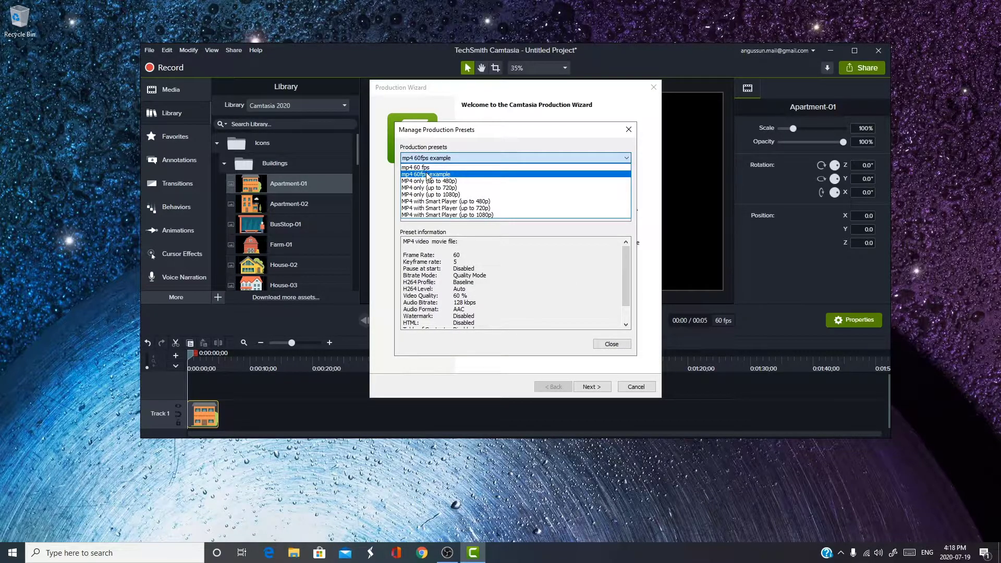
pyautogui.click(632, 389)
pyautogui.click(611, 344)
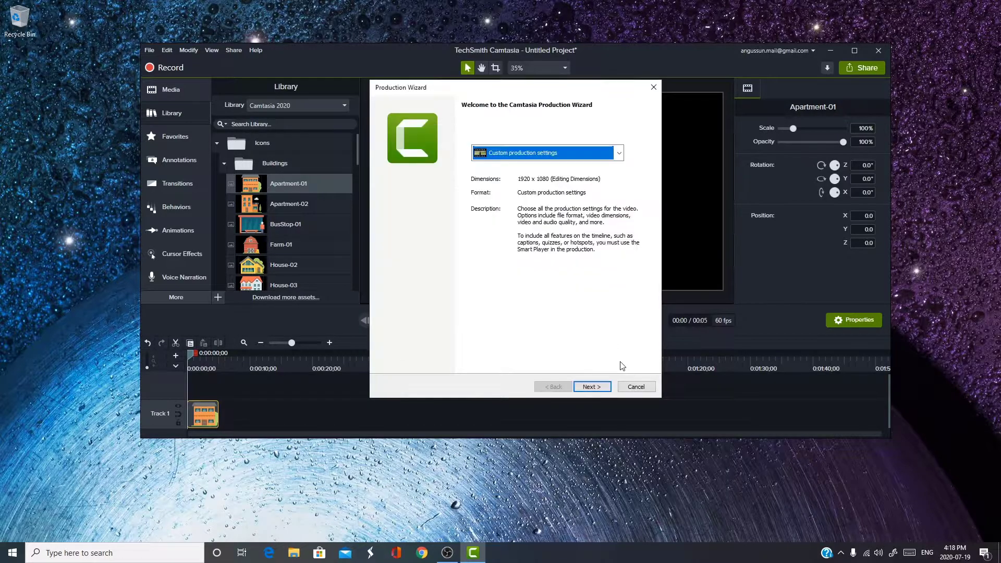
pyautogui.click(633, 387)
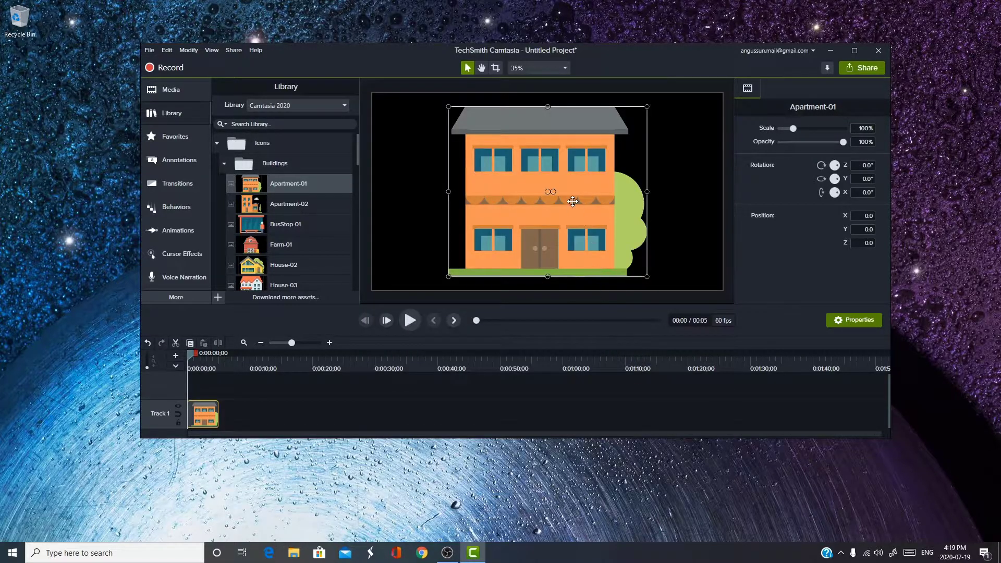